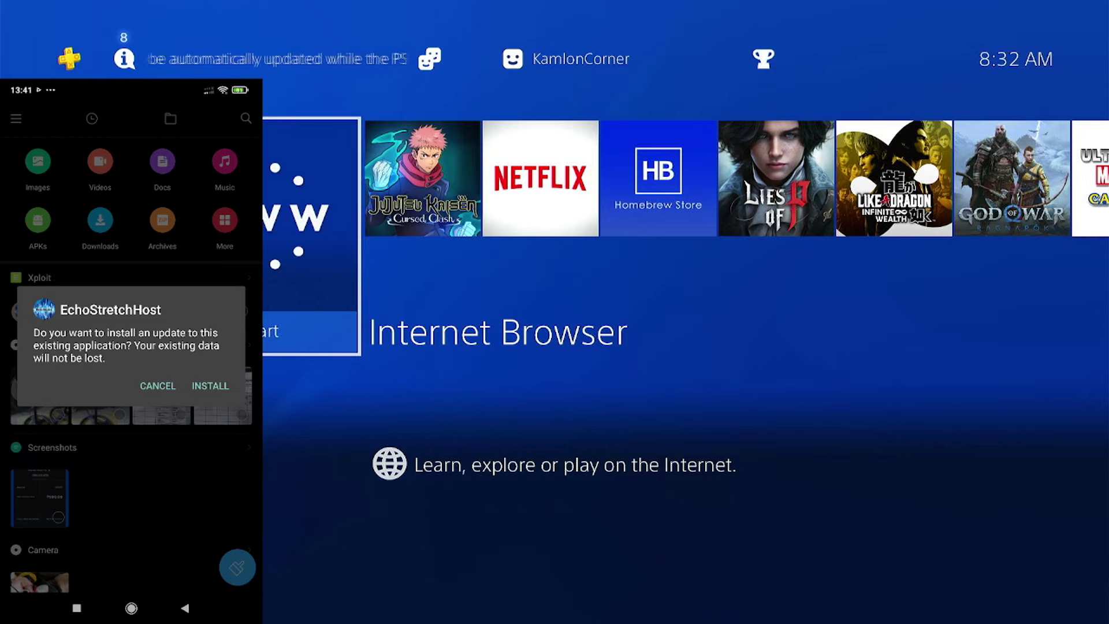
Install the EchoStretchHost update and dismiss the 'App installed' confirmation
{"action": "left_click", "coordinate": [211, 386]}
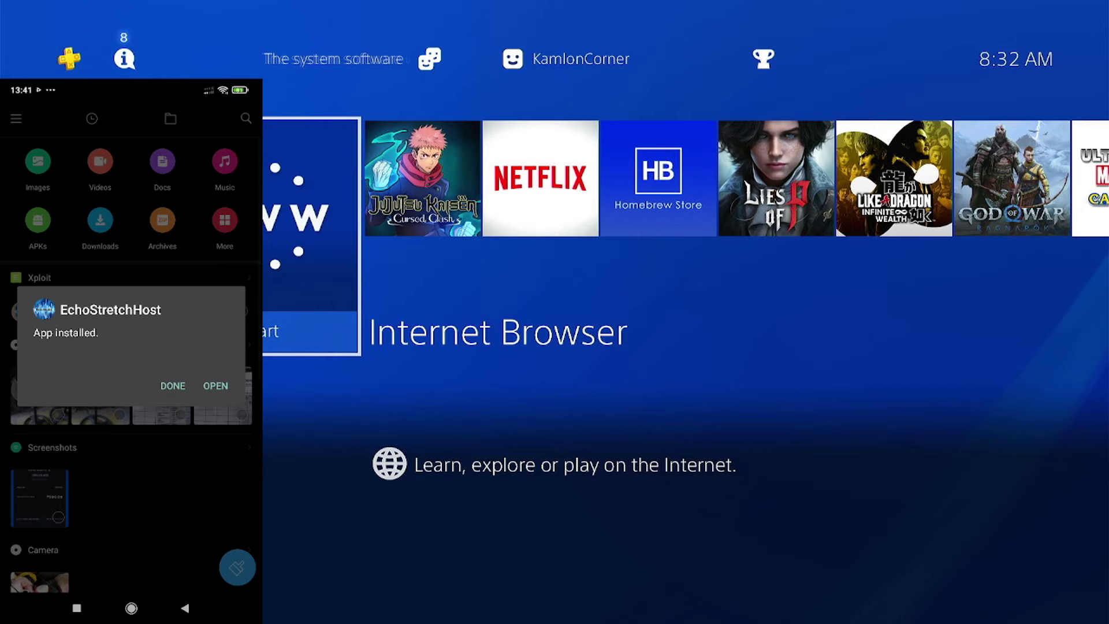
{"action": "left_click", "coordinate": [173, 386]}
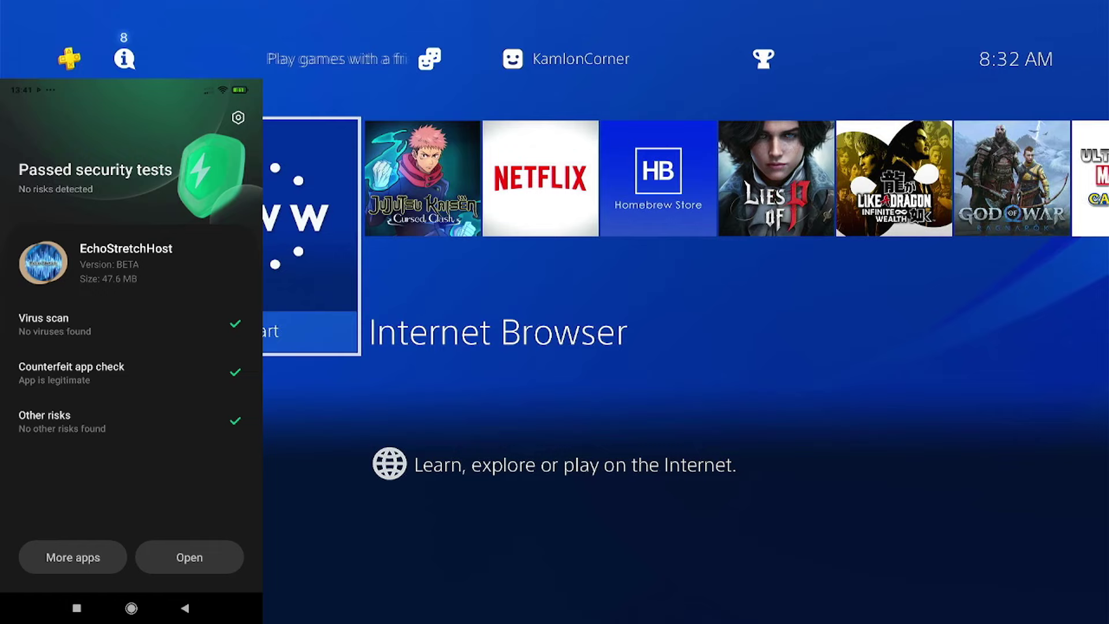
{"action": "left_click", "coordinate": [189, 558]}
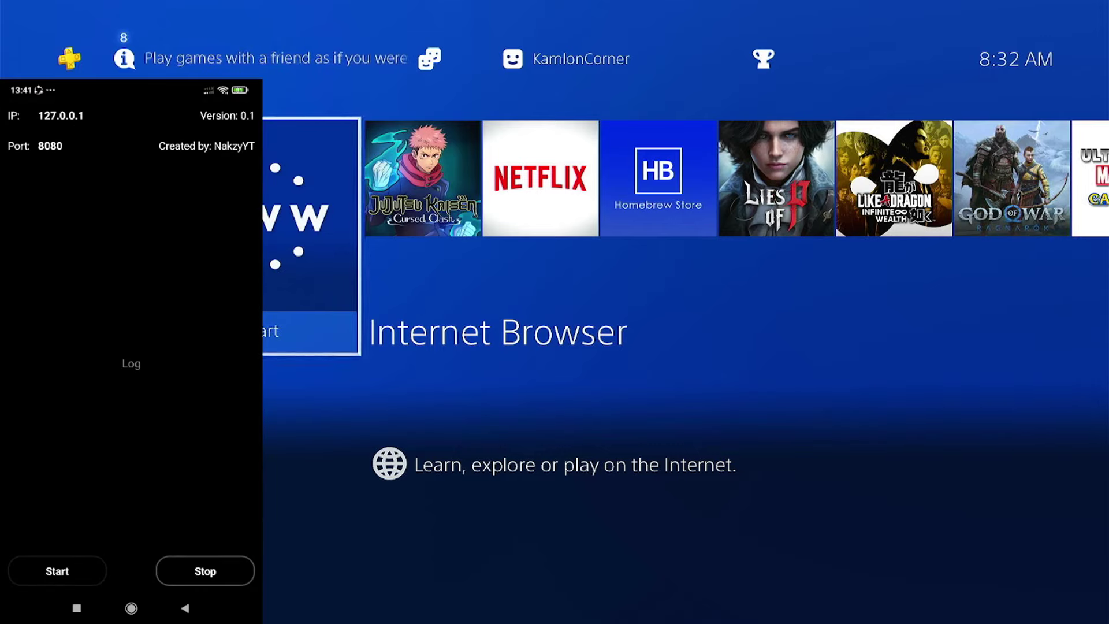
{"action": "left_click", "coordinate": [57, 572]}
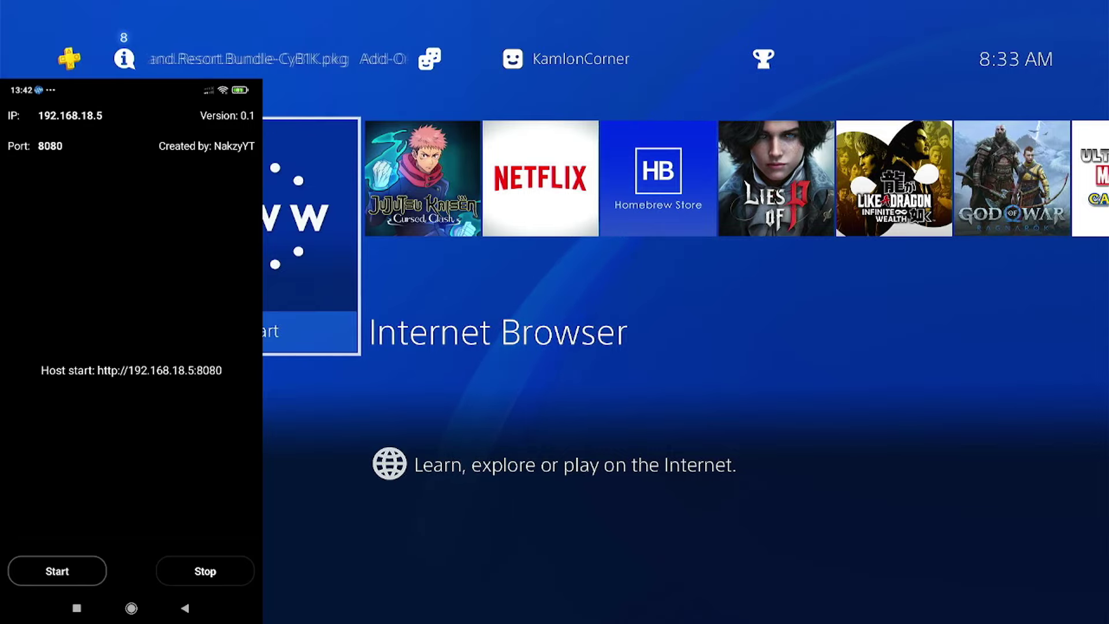
Switch on the phone's hotspot from the Hotspot tile in quick settings
{"action": "left_click_drag", "start_coordinate": [131, 86], "coordinate": [131, 439]}
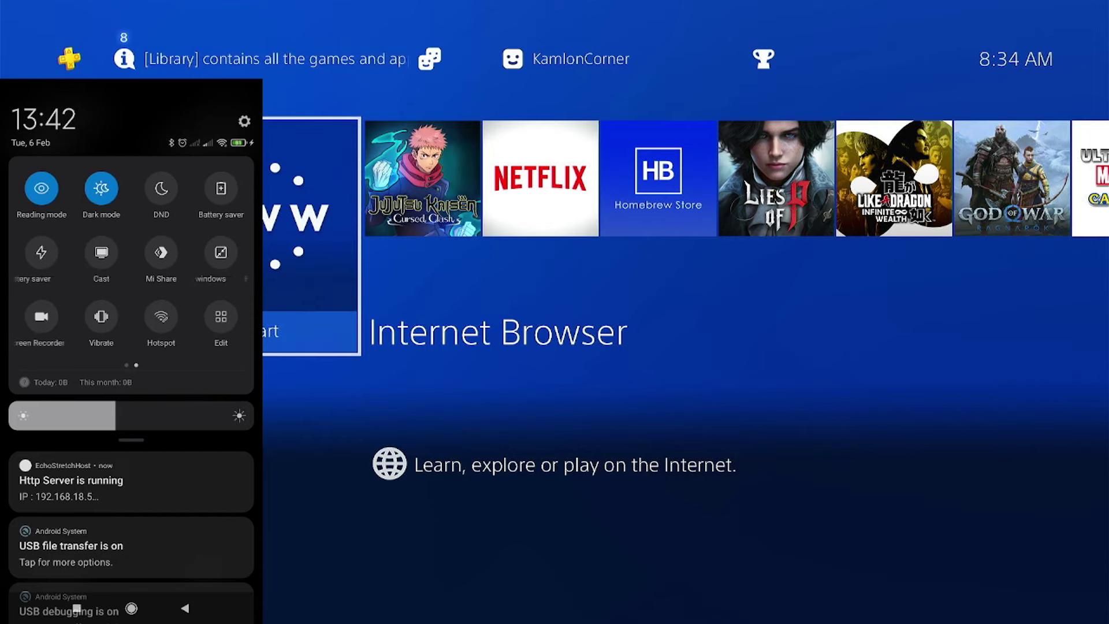
{"action": "left_click", "coordinate": [162, 316]}
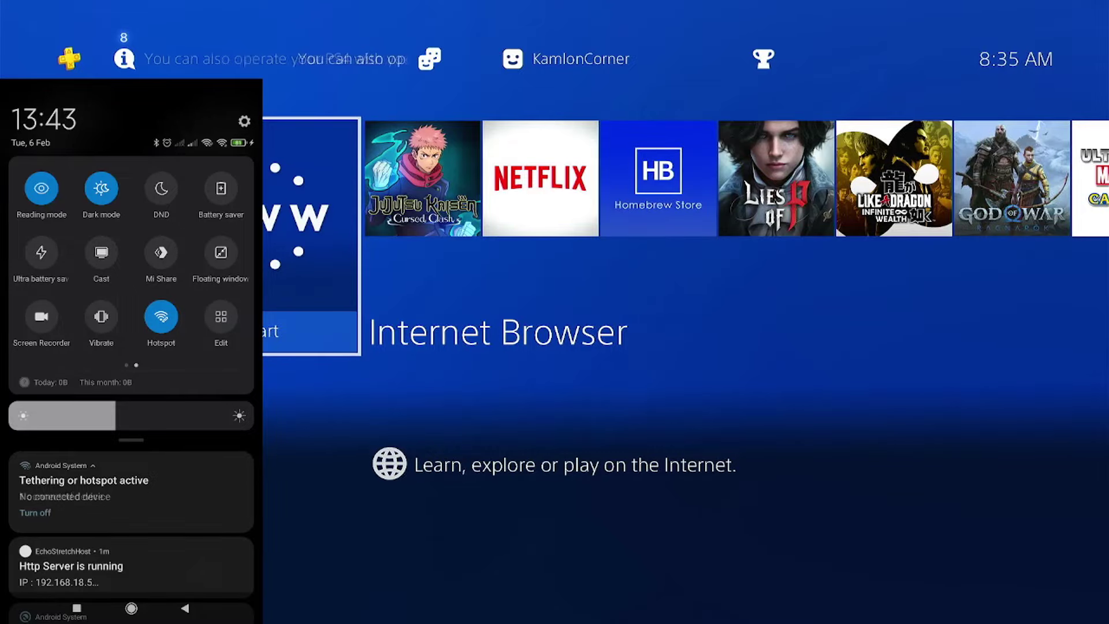
Go to the PS4 Settings Network section
{"action": "key", "text": "Up"}
{"action": "key", "text": "Left"}
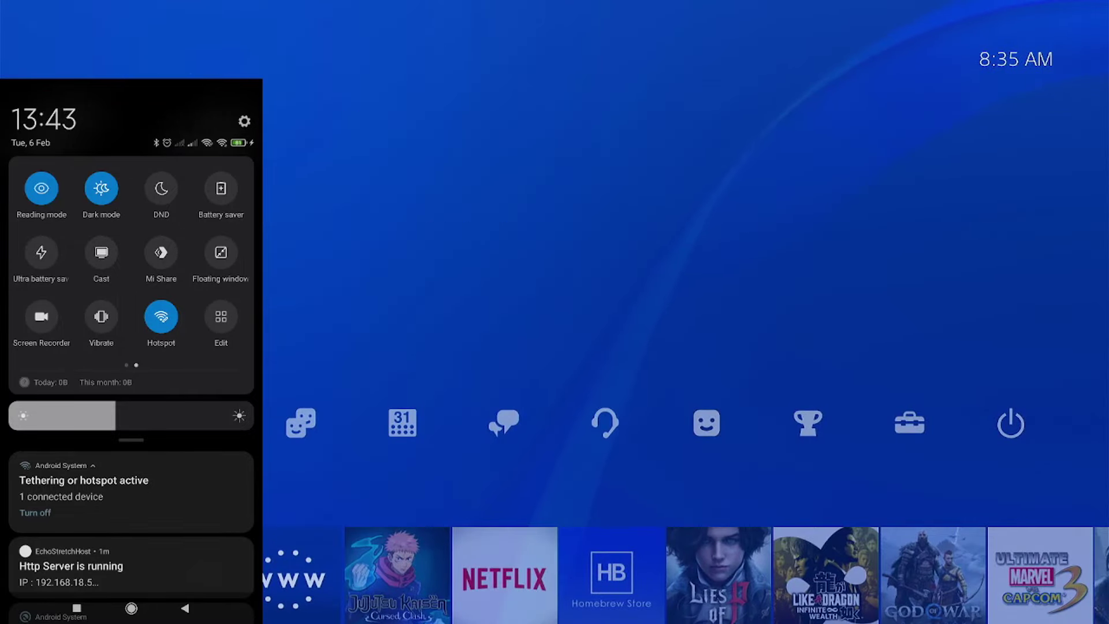
{"action": "key", "text": "Right"}
{"action": "key", "text": "Right"}
{"action": "key", "text": "Right"}
{"action": "key", "text": "Right"}
{"action": "key", "text": "Right"}
{"action": "key", "text": "Right"}
{"action": "key", "text": "Right"}
{"action": "key", "text": "Right"}
{"action": "key", "text": "Right"}
{"action": "key", "text": "Left"}
{"action": "key", "text": "Return"}
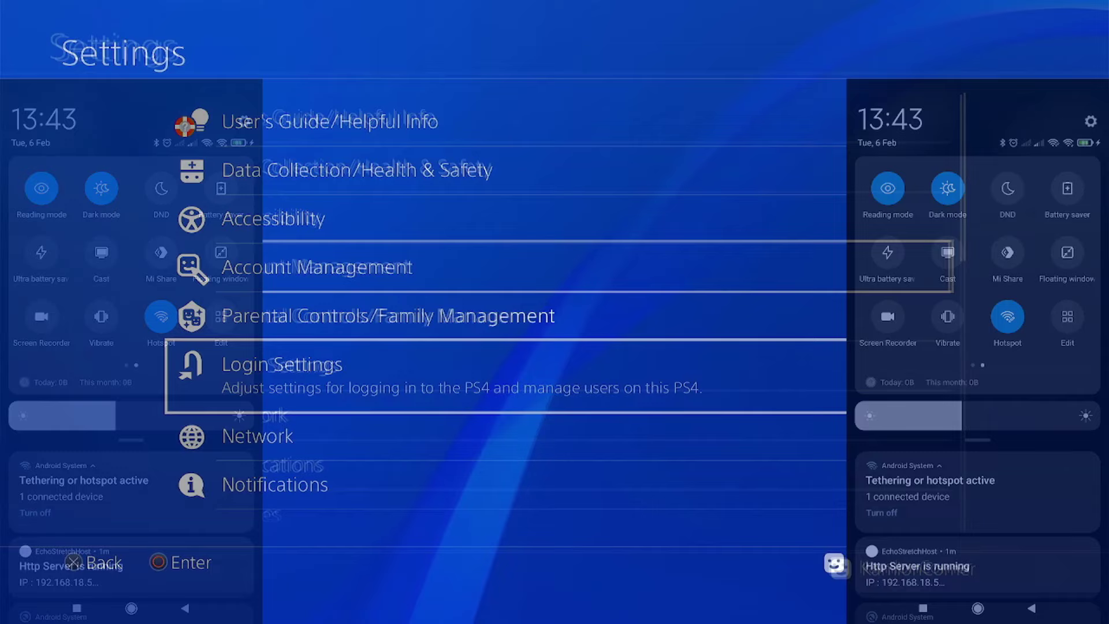
{"action": "key", "text": "Down"}
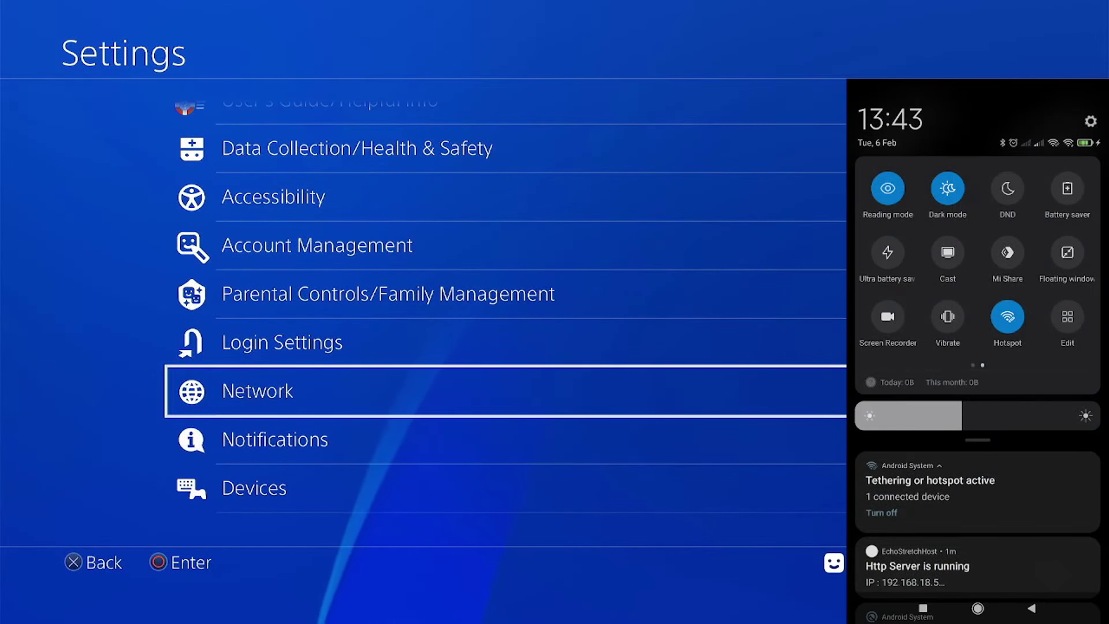
{"action": "key", "text": "Return"}
Set up a Wi-Fi internet connection using the Easy method
{"action": "key", "text": "Down"}
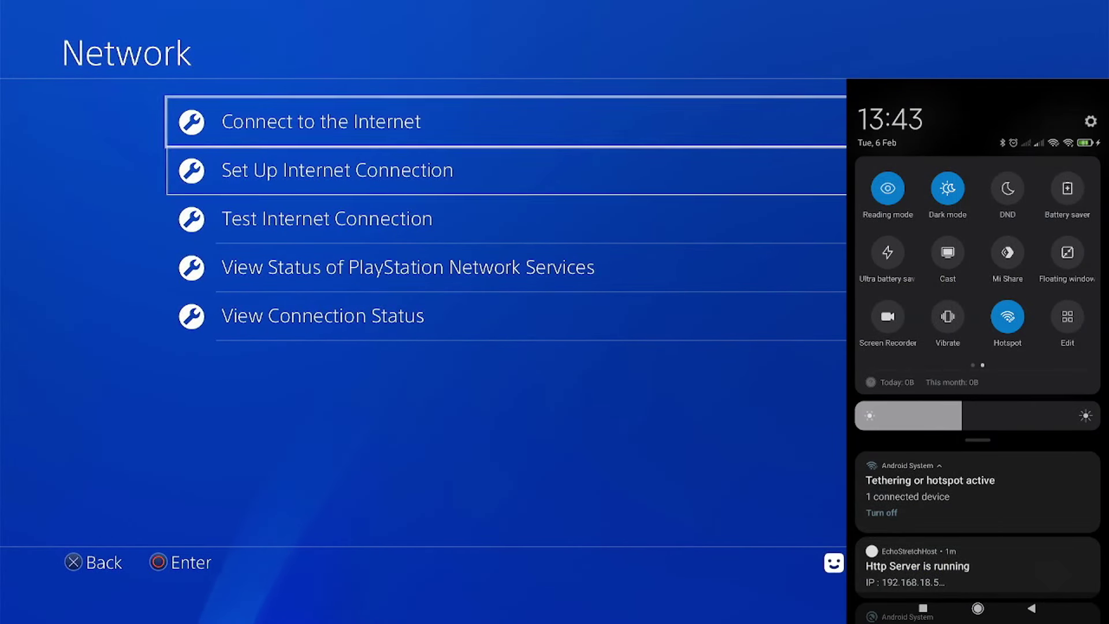
{"action": "key", "text": "Down"}
{"action": "key", "text": "Up"}
{"action": "key", "text": "Return"}
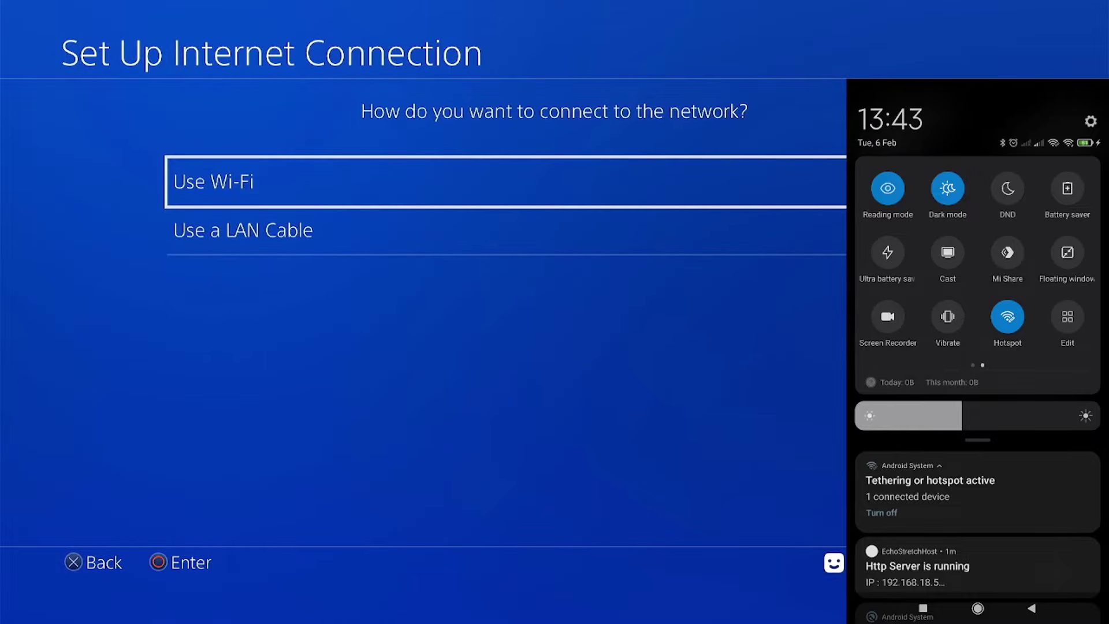
{"action": "key", "text": "Return"}
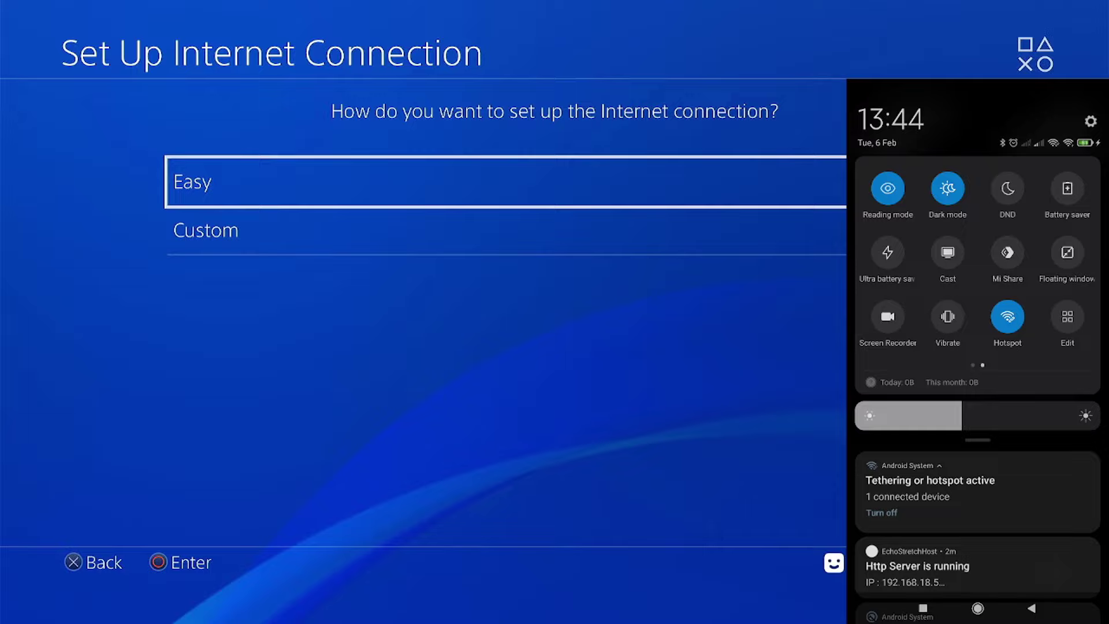
{"action": "key", "text": "Return"}
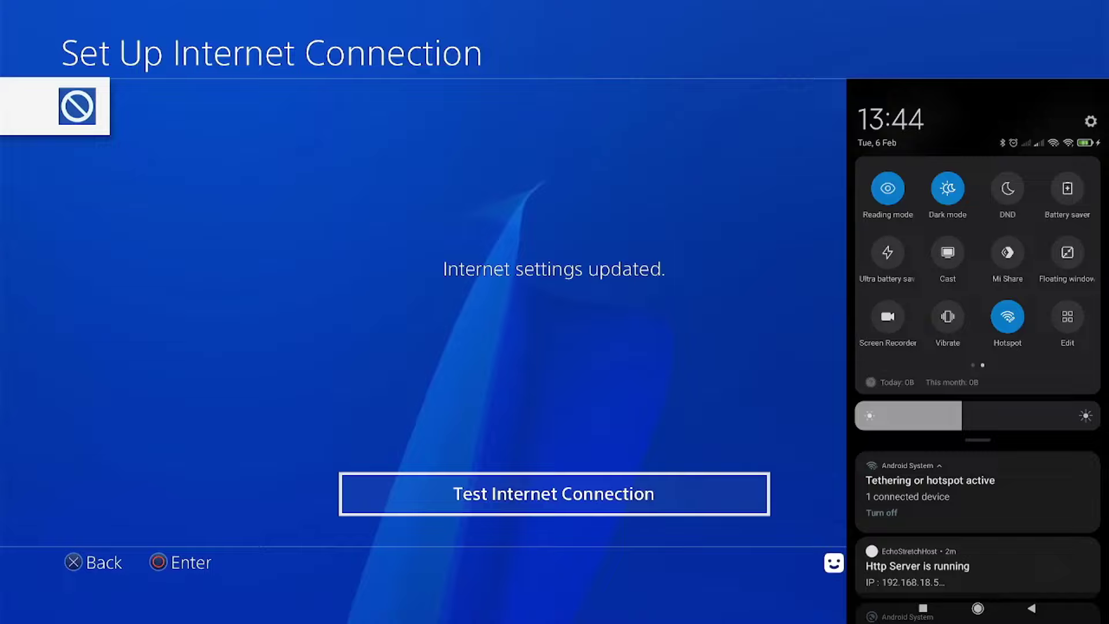
{"action": "key", "text": "Escape"}
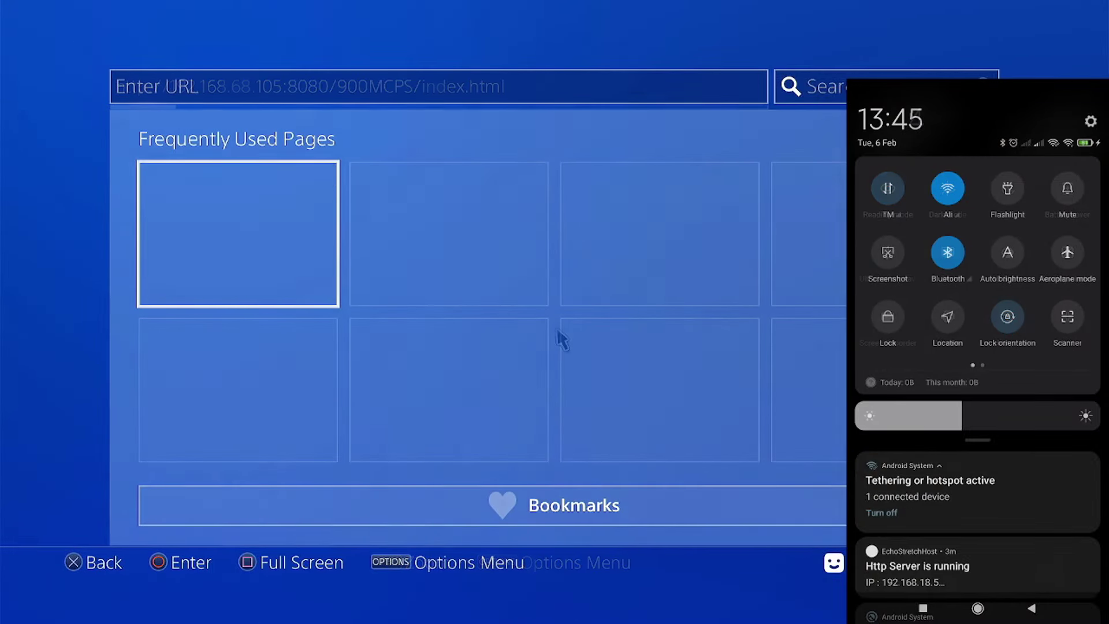
{"action": "key", "text": "Up"}
{"action": "key", "text": "Return"}
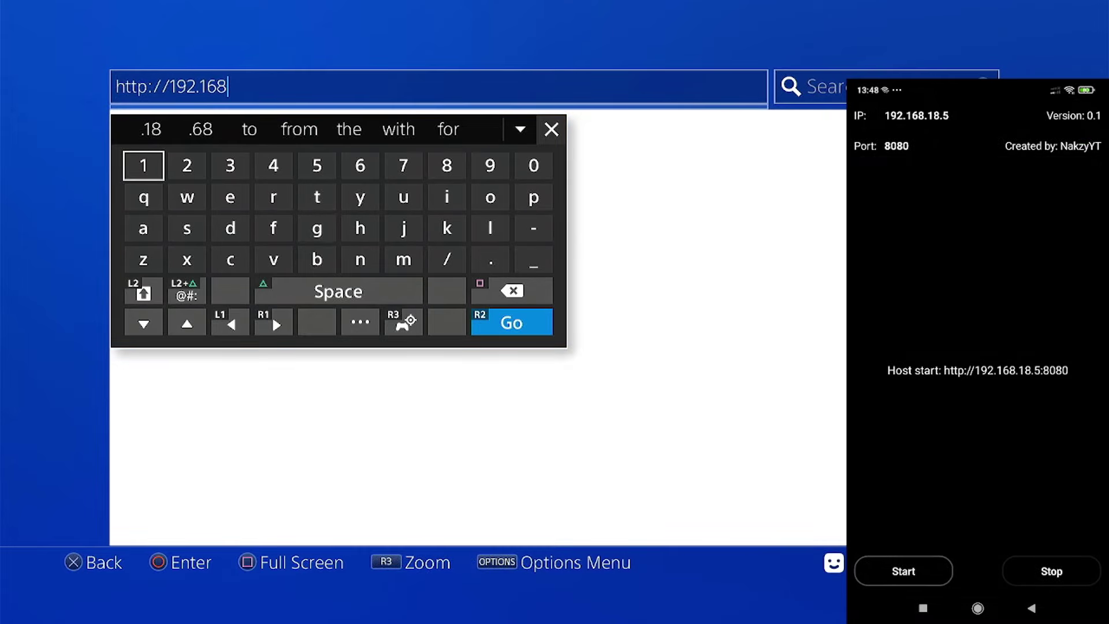
{"action": "key", "text": "Up"}
{"action": "key", "text": "Return"}
{"action": "key", "text": "Up"}
{"action": "key", "text": "Return"}
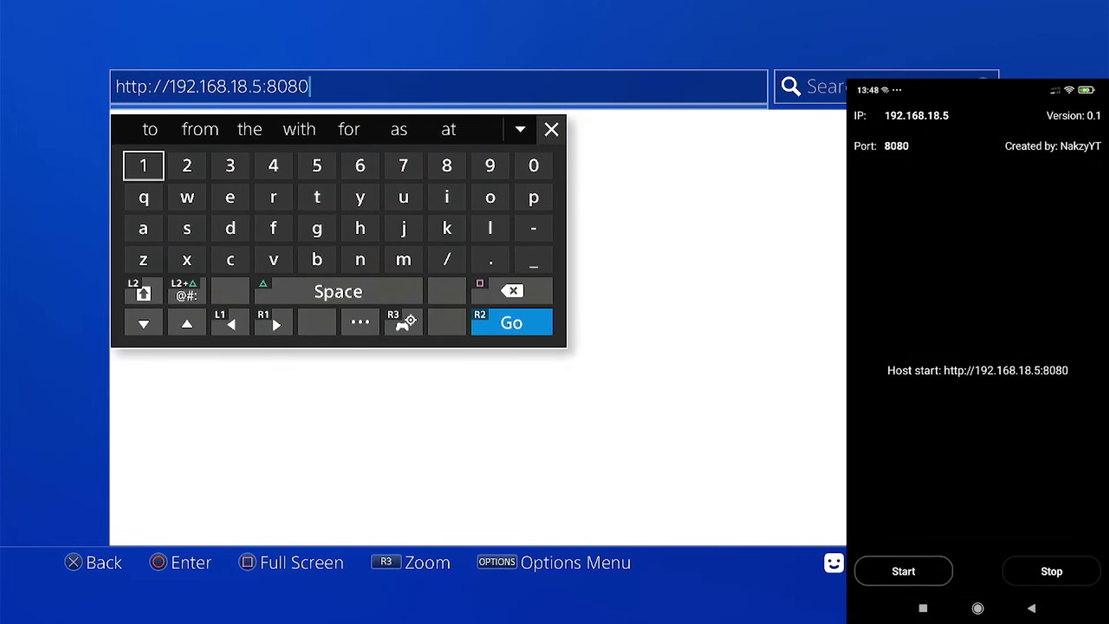
{"action": "key", "text": "Return"}
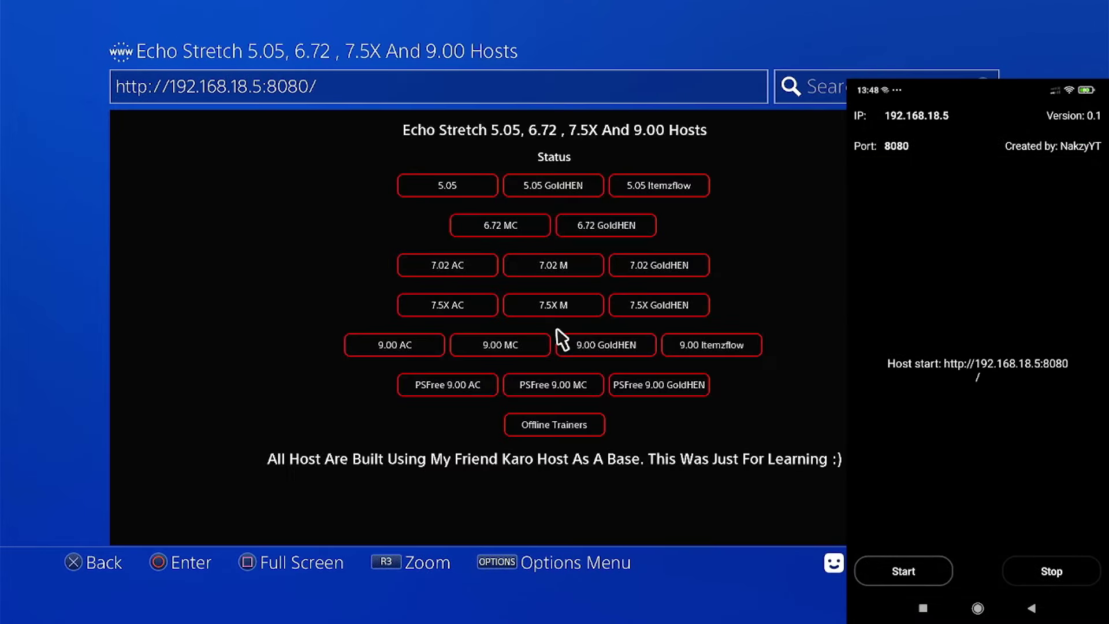
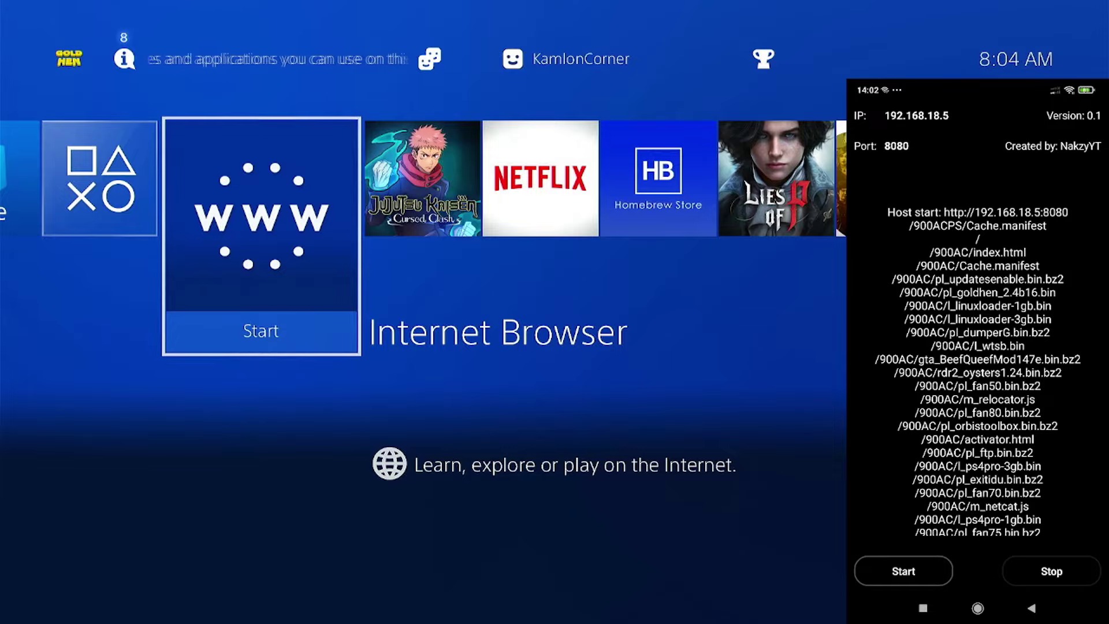
Restart the PS4 from the Quick Menu's Power options
{"action": "key", "text": "Home"}
{"action": "key", "text": "Down"}
{"action": "key", "text": "Down"}
{"action": "key", "text": "Return"}
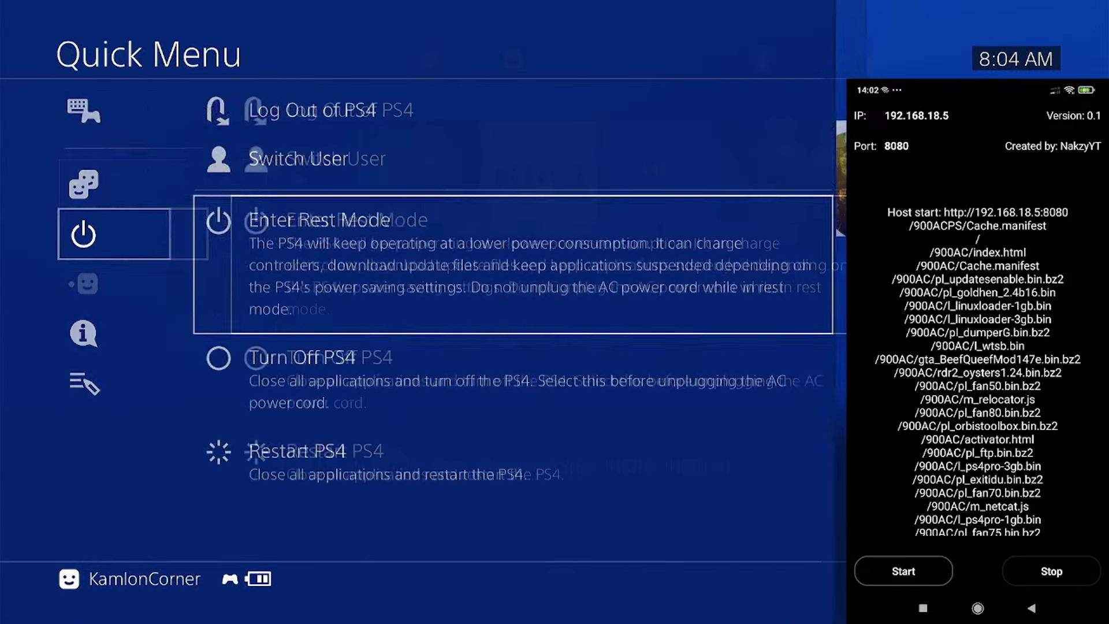
{"action": "key", "text": "Down"}
{"action": "key", "text": "Down"}
{"action": "key", "text": "Return"}
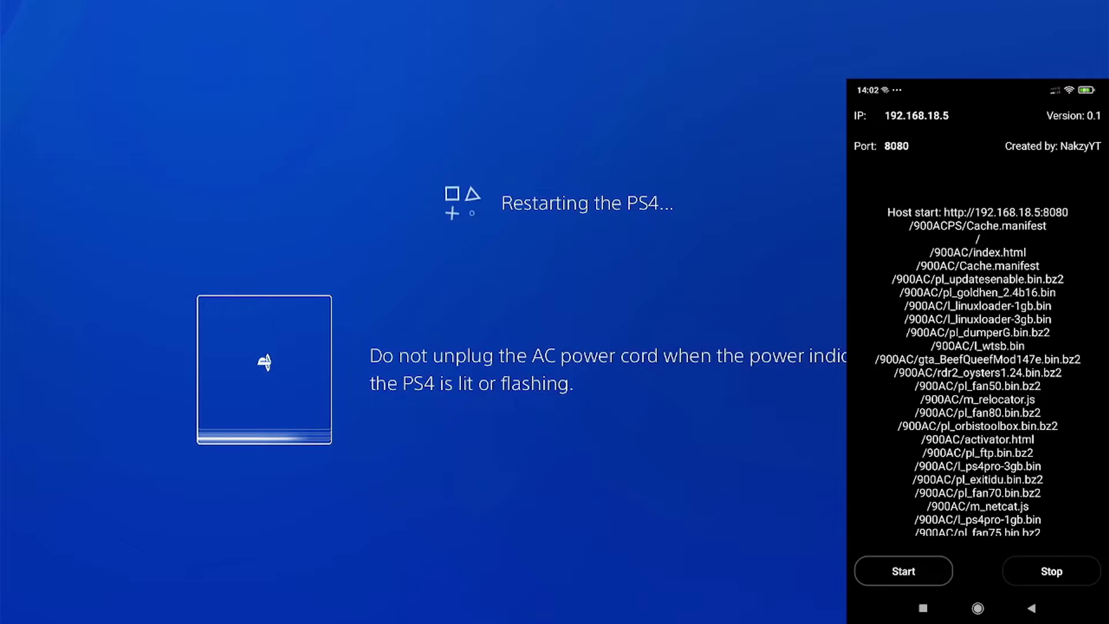
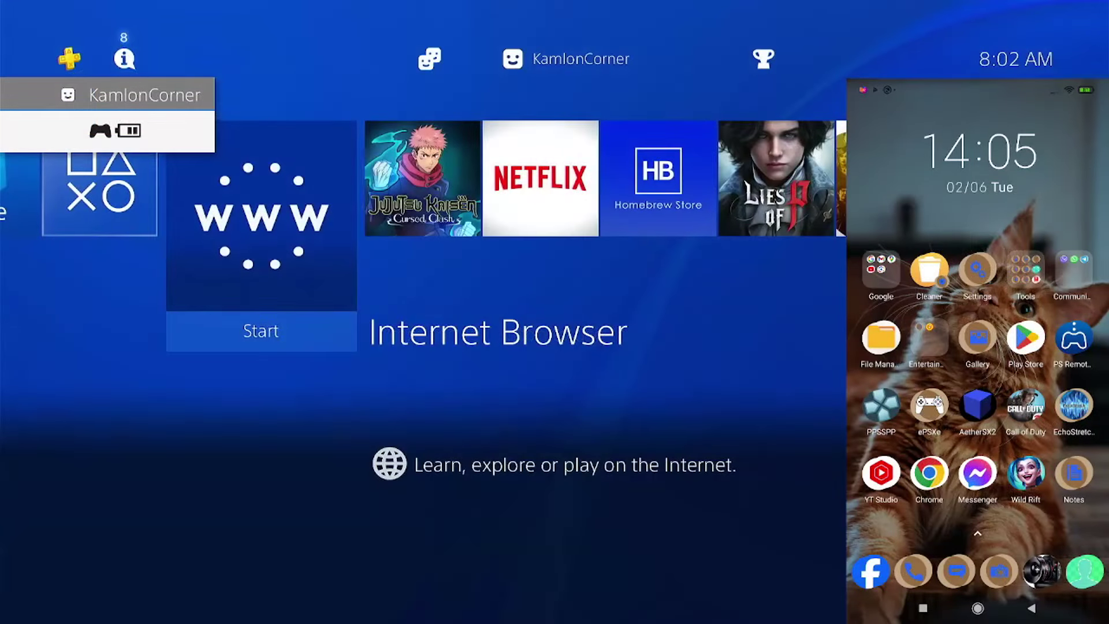
Launch the Internet Browser from the home screen to reload the cached Echo Stretch 9.00 page
{"action": "key", "text": "Return"}
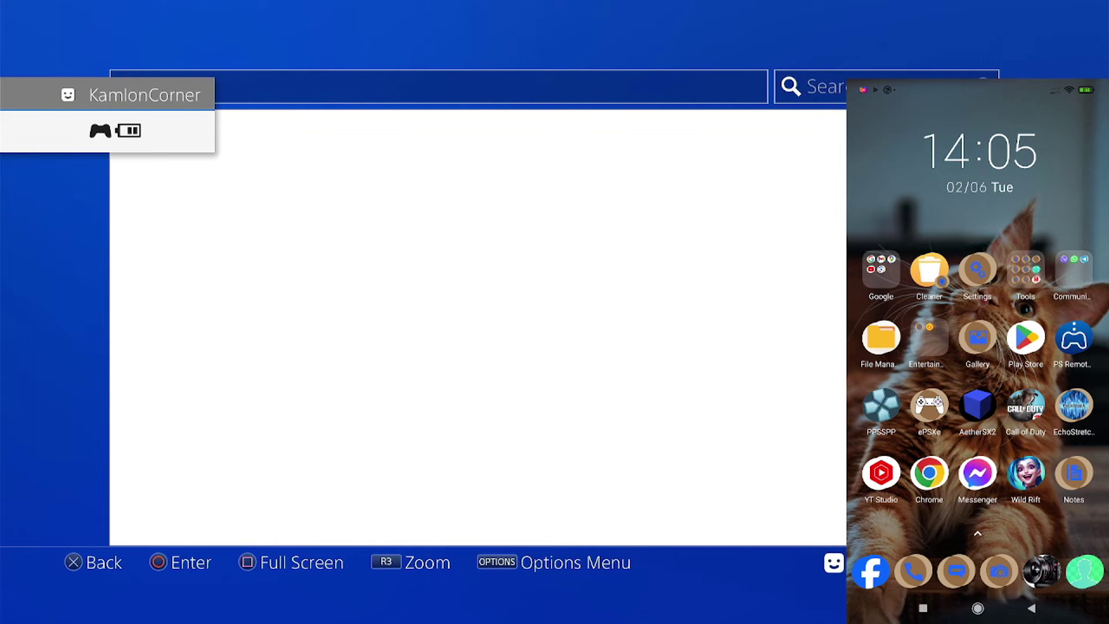
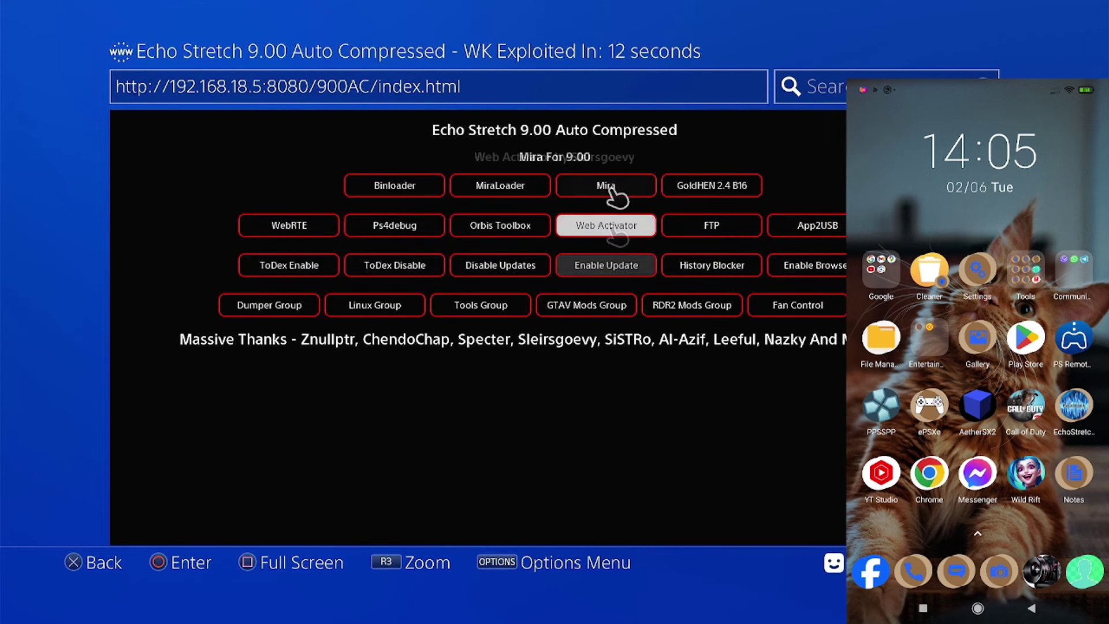
Run the GoldHEN 2.4 B16 payload from the Echo Stretch host page
{"action": "left_click", "coordinate": [718, 189]}
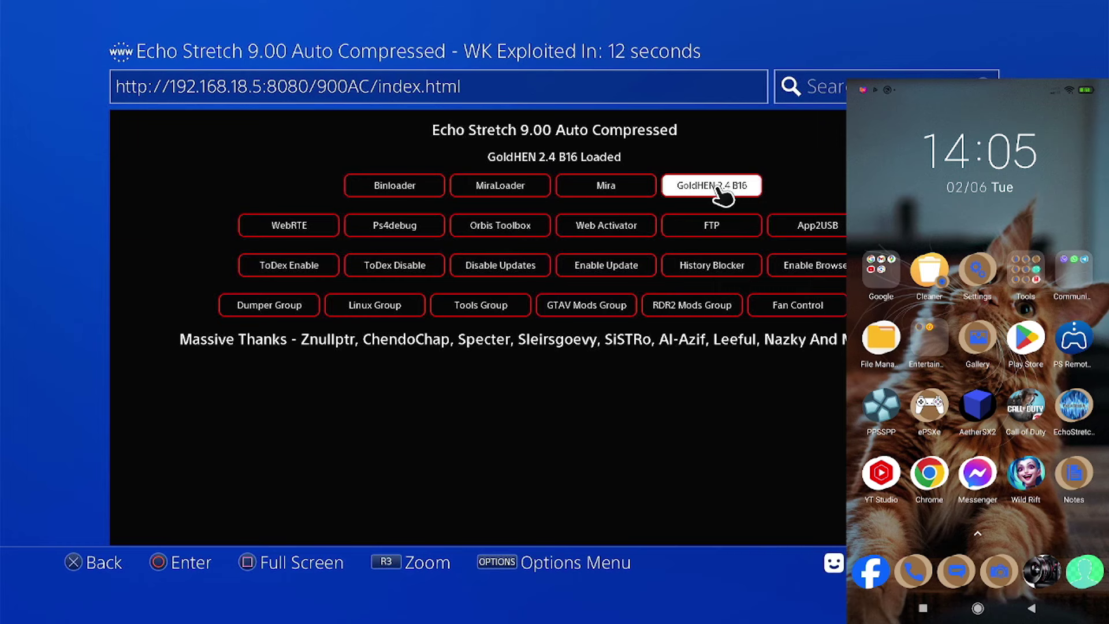